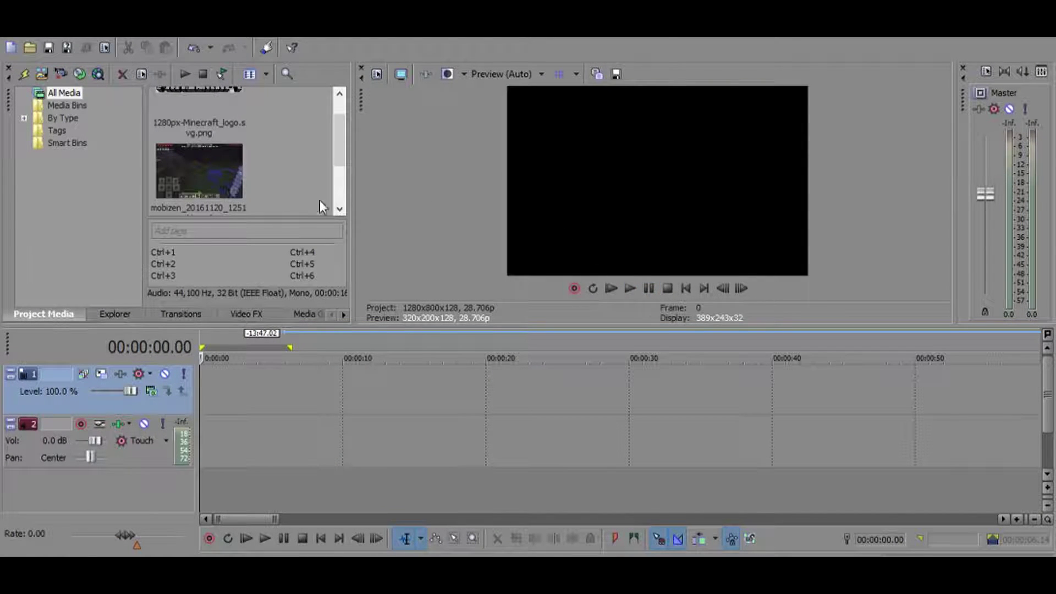
# - Place the Minecraft logo image as a 5-second event at 0:00:00 on video track 1
pyautogui.scroll(1, 259, 162)
pyautogui.scroll(-3, 259, 161)
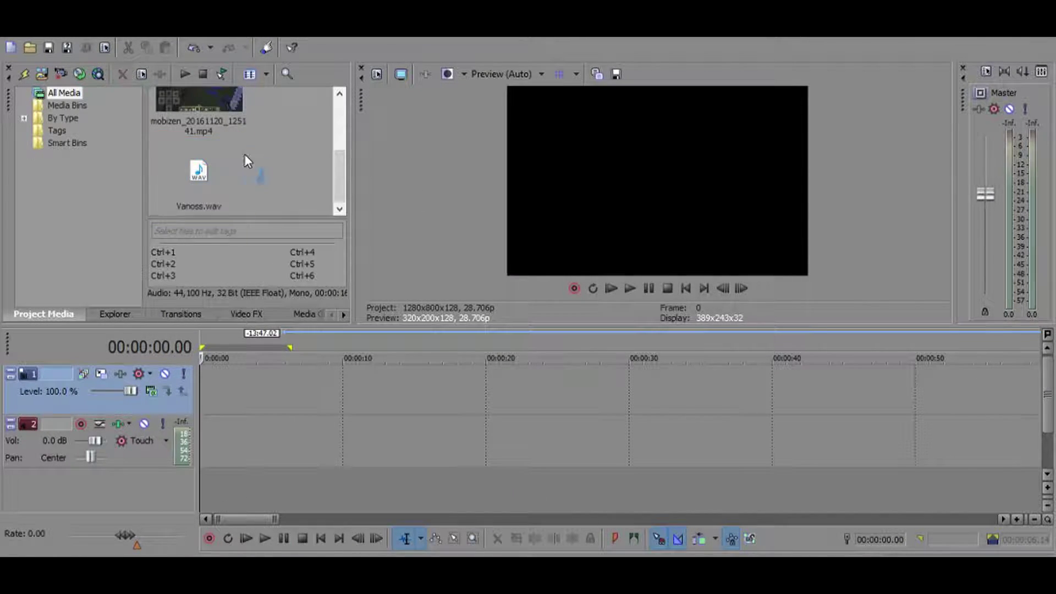
pyautogui.scroll(3, 244, 154)
pyautogui.click(280, 110)
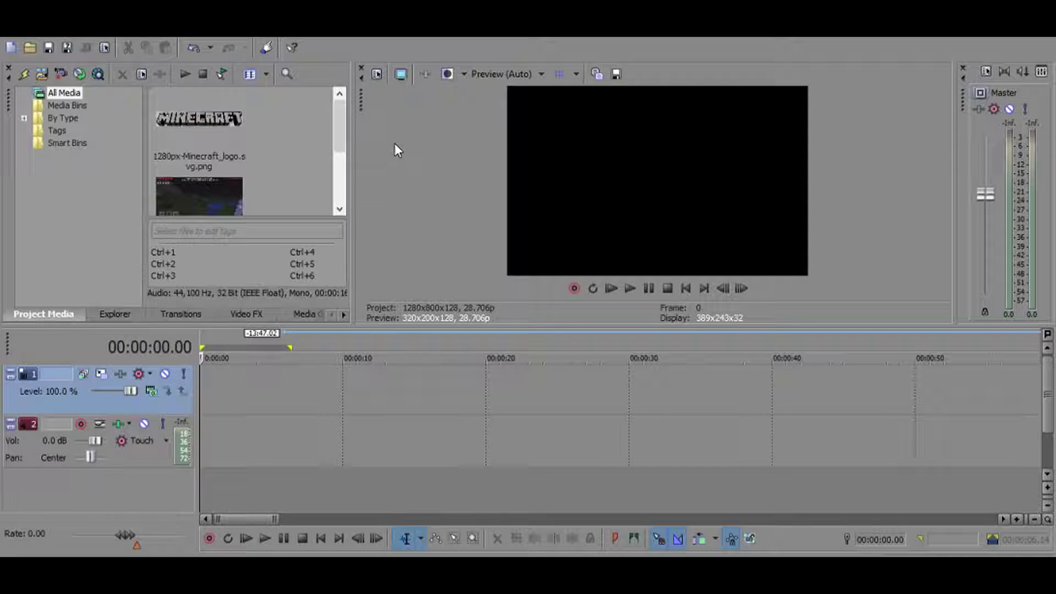
pyautogui.click(246, 176)
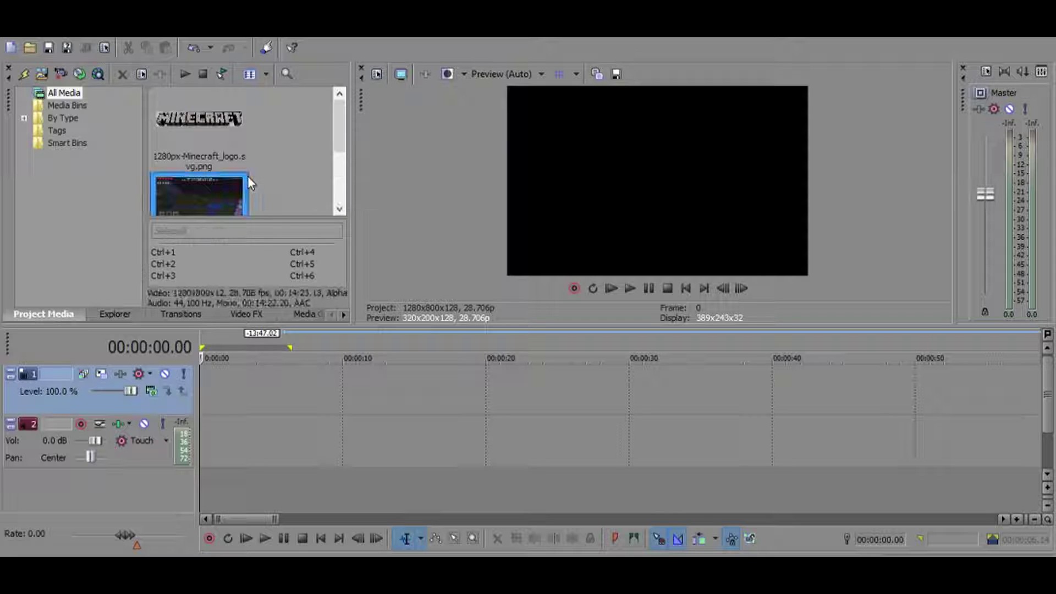
pyautogui.scroll(1, 274, 150)
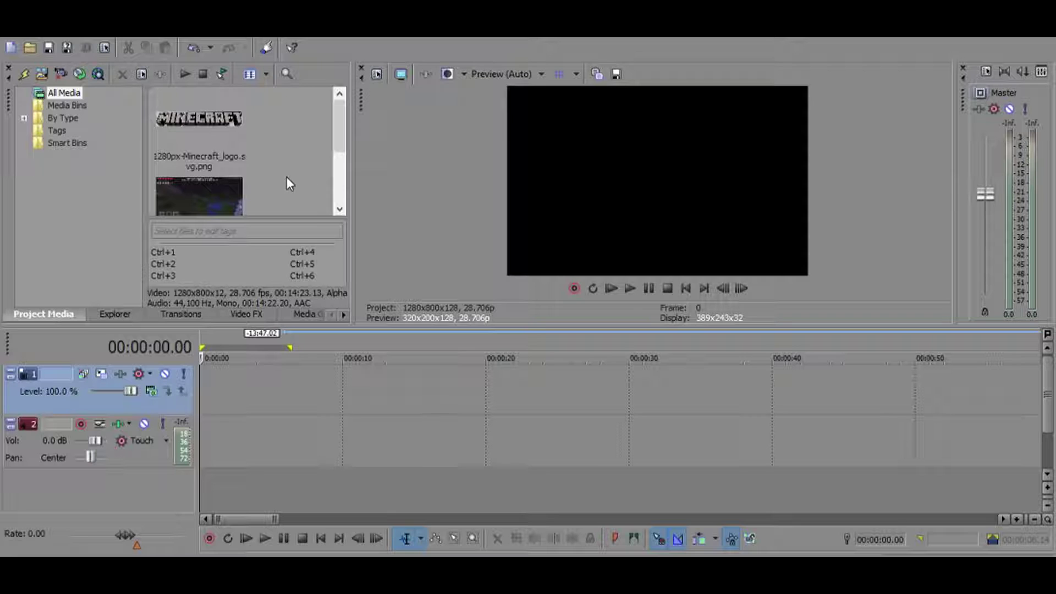
pyautogui.click(231, 125)
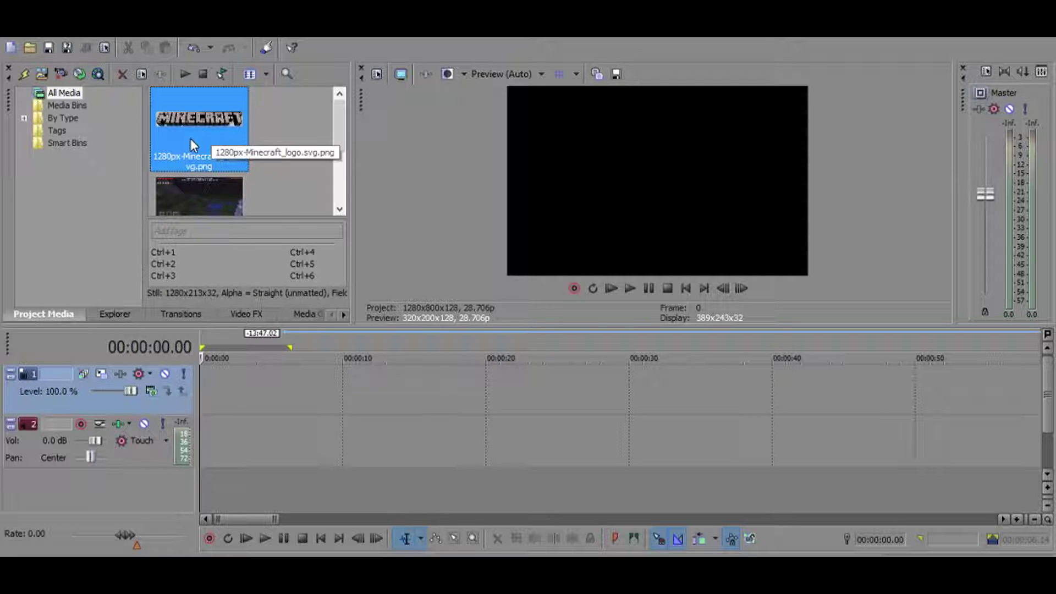
pyautogui.moveTo(190, 139); pyautogui.dragTo(259, 395)
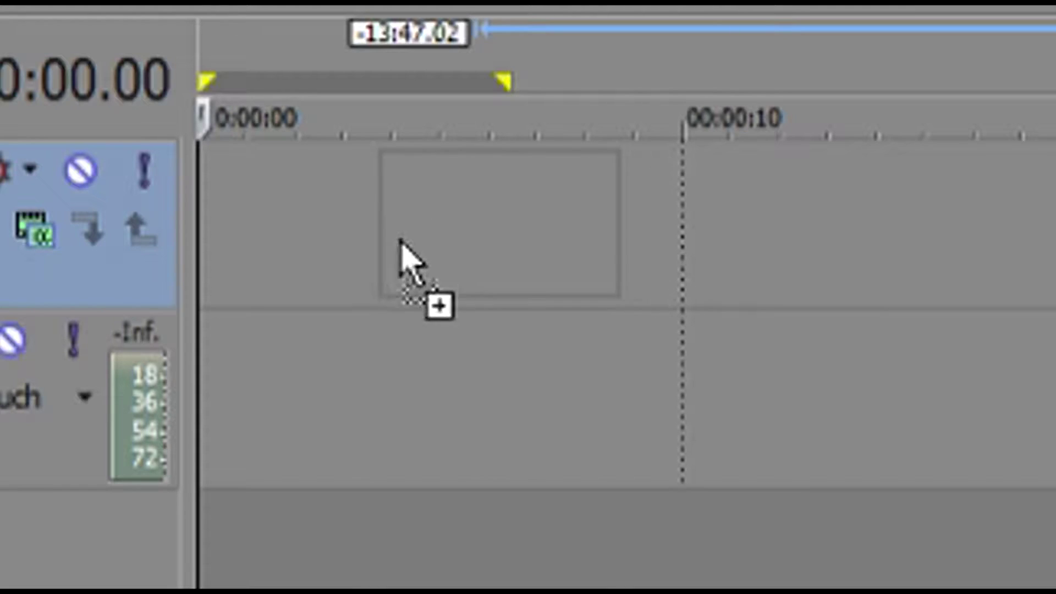
pyautogui.moveTo(400, 242); pyautogui.dragTo(221, 307)
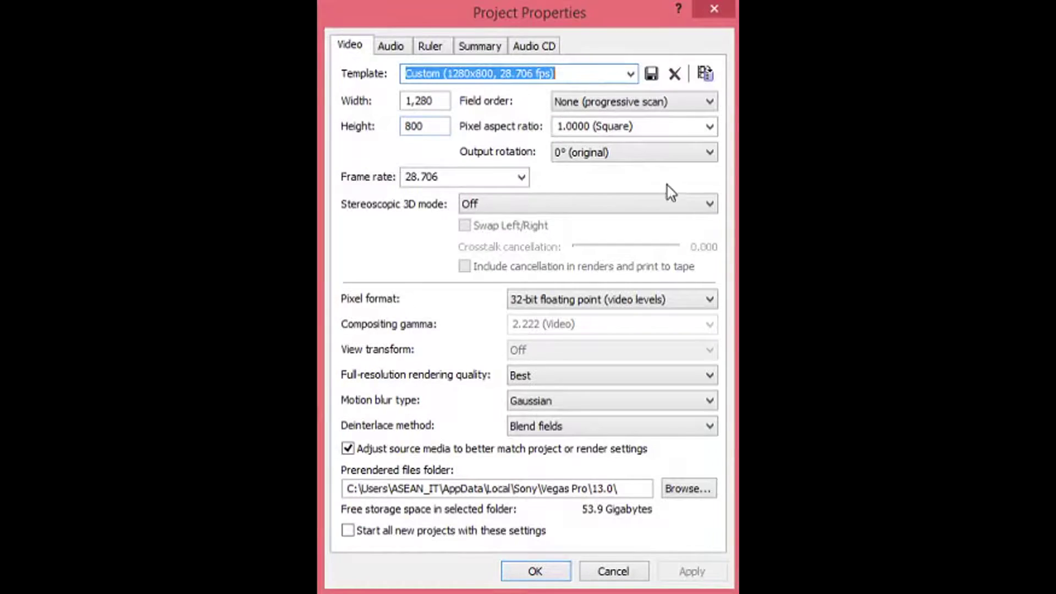
# - Apply the HD 1080-60i project template with the frame rate set to 60
pyautogui.click(631, 75)
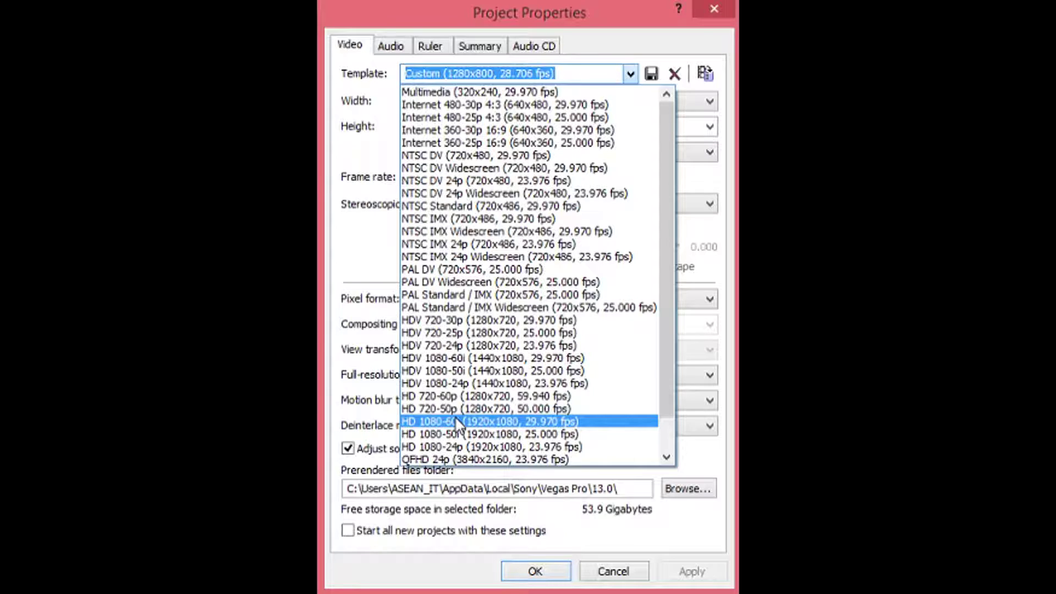
pyautogui.click(454, 421)
pyautogui.click(465, 179)
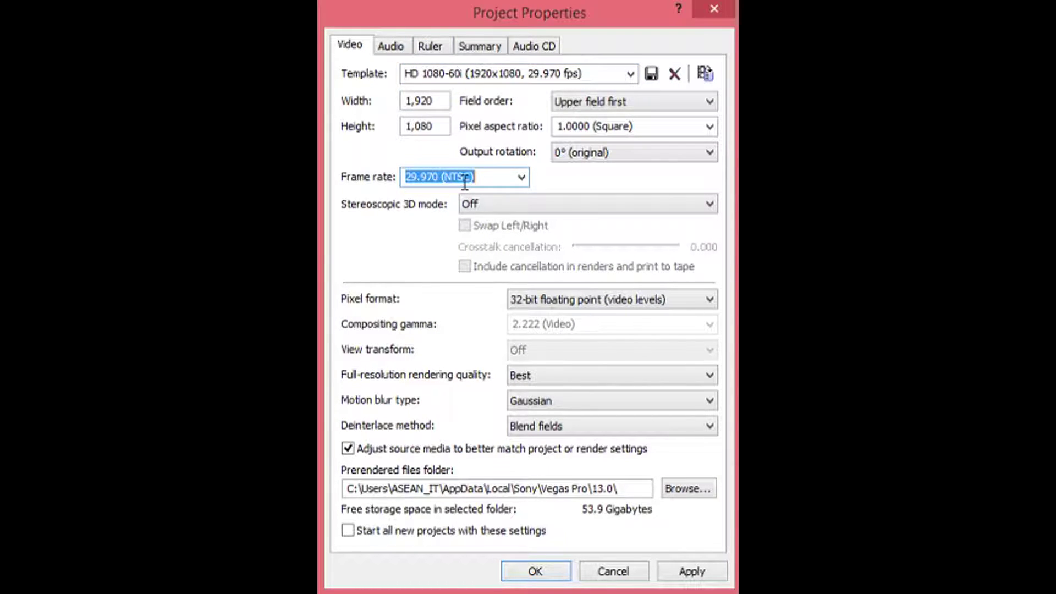
pyautogui.write('60')
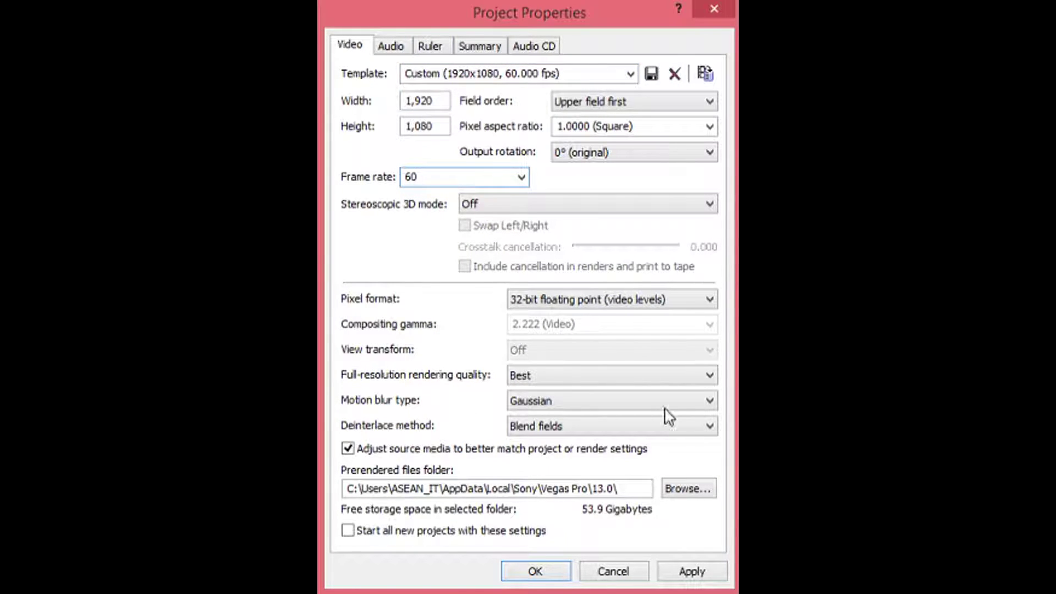
pyautogui.click(669, 575)
pyautogui.click(545, 570)
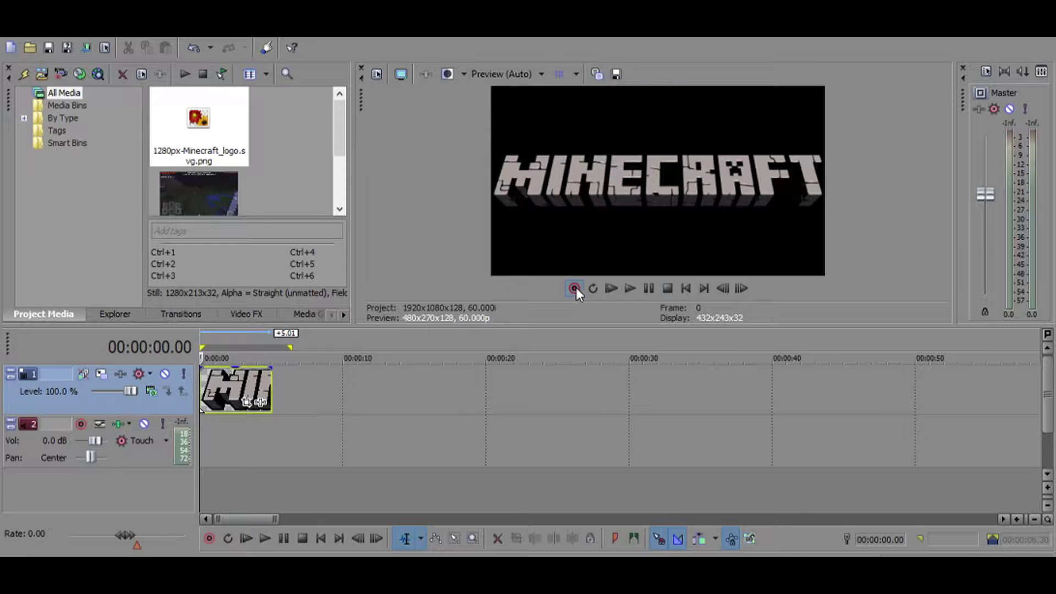
# - Widen the logo's starting Pan/Crop frame so the logo begins small
pyautogui.click(667, 288)
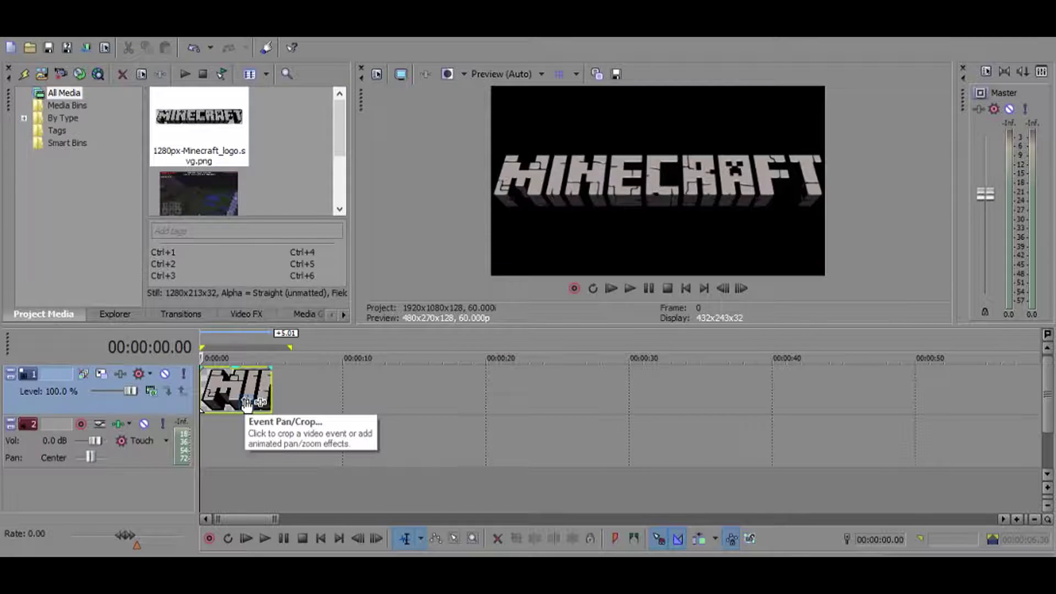
pyautogui.click(591, 446)
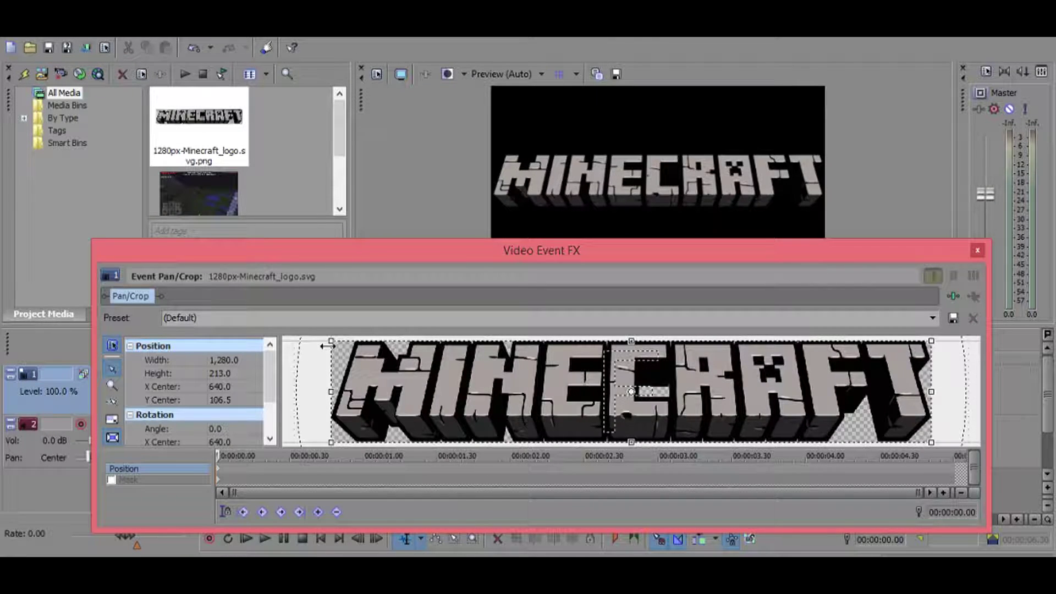
pyautogui.scroll(-5, 474, 398)
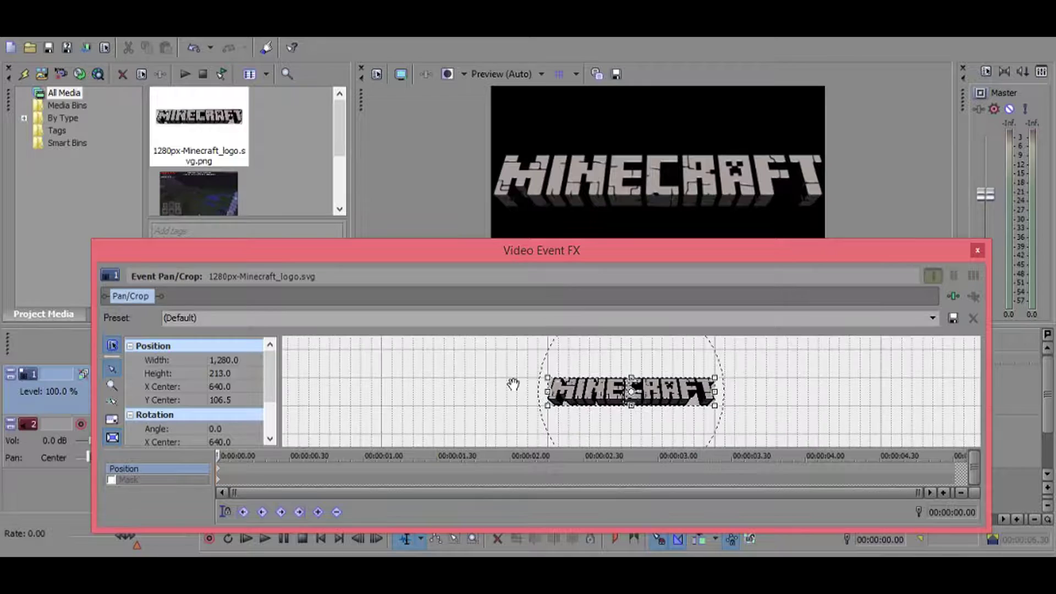
pyautogui.moveTo(546, 379); pyautogui.dragTo(413, 319)
# - Restore the Pan/Crop frame to full size (1,280 × 213) at 00:00:00.24
pyautogui.scroll(-5, 537, 366)
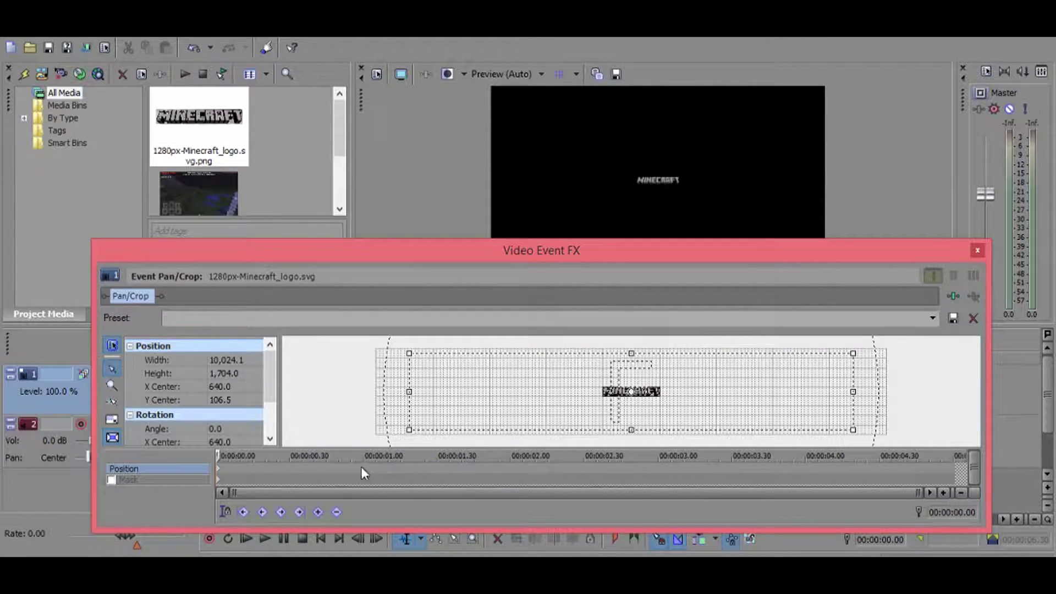
pyautogui.scroll(5, 330, 473)
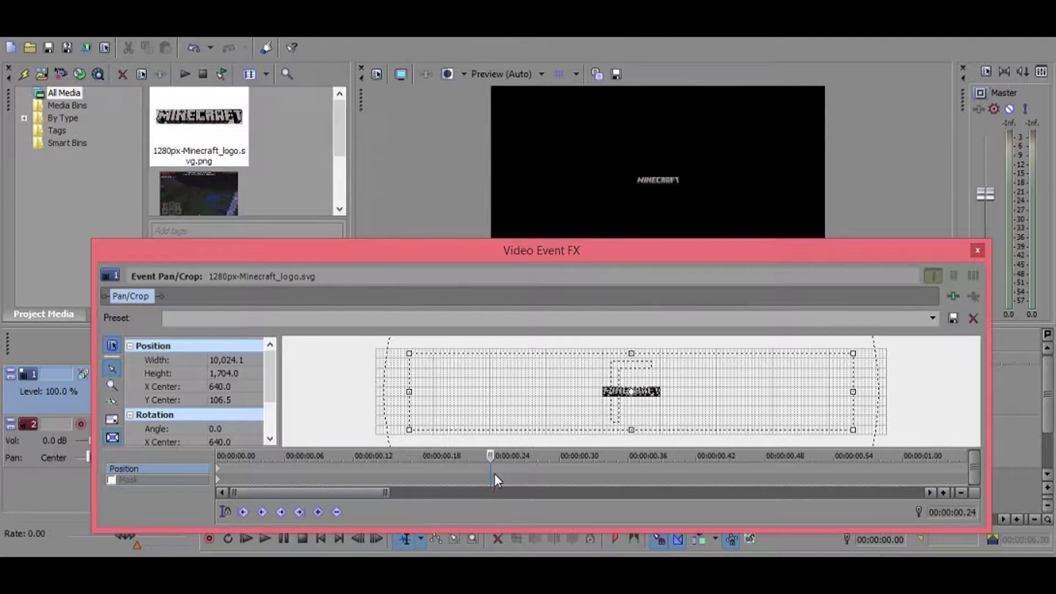
pyautogui.rightClick(582, 386)
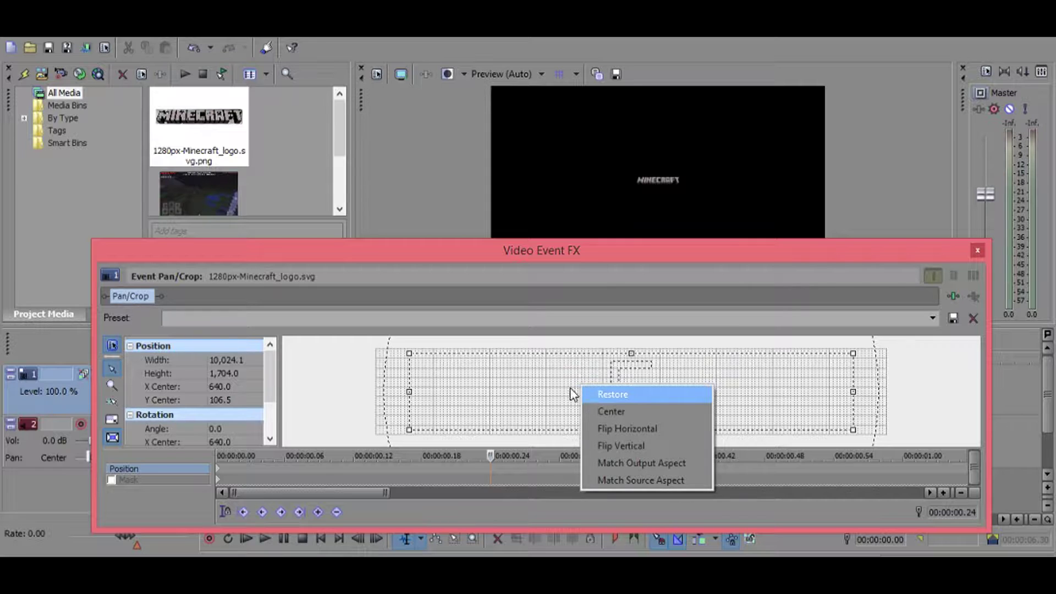
pyautogui.click(588, 397)
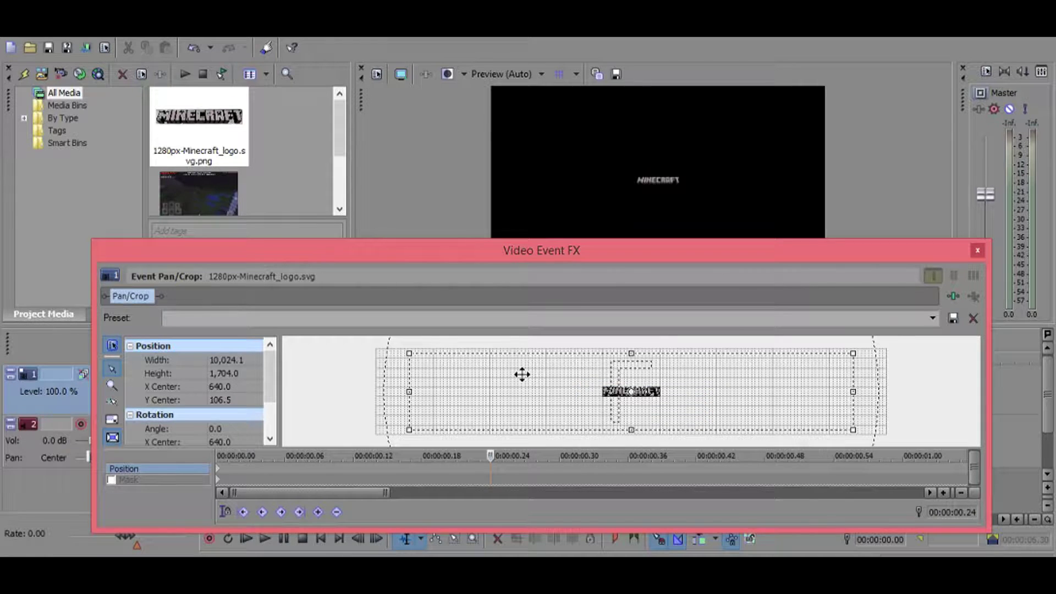
pyautogui.rightClick(619, 375)
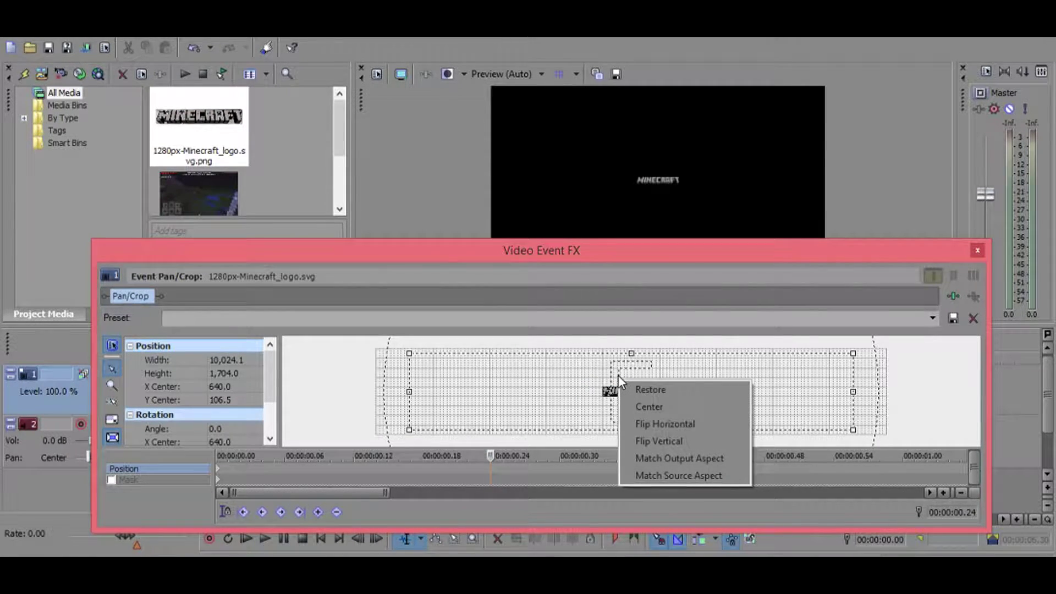
pyautogui.click(632, 389)
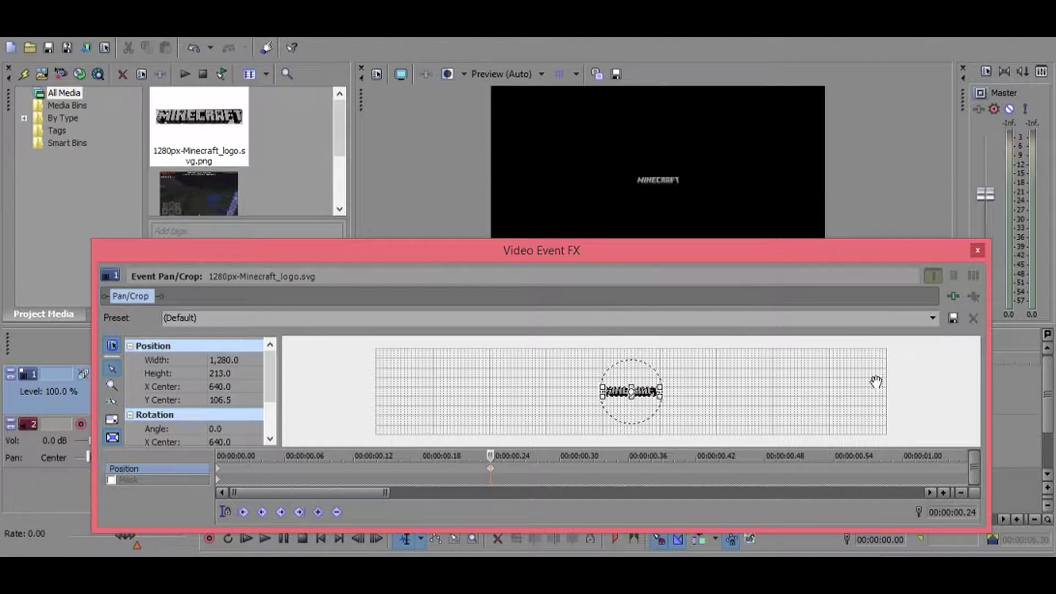
# - Preview the zoom, then enlarge the logo's first Pan/Crop keyframe to 10,024.1 × 1,704.0
pyautogui.click(982, 253)
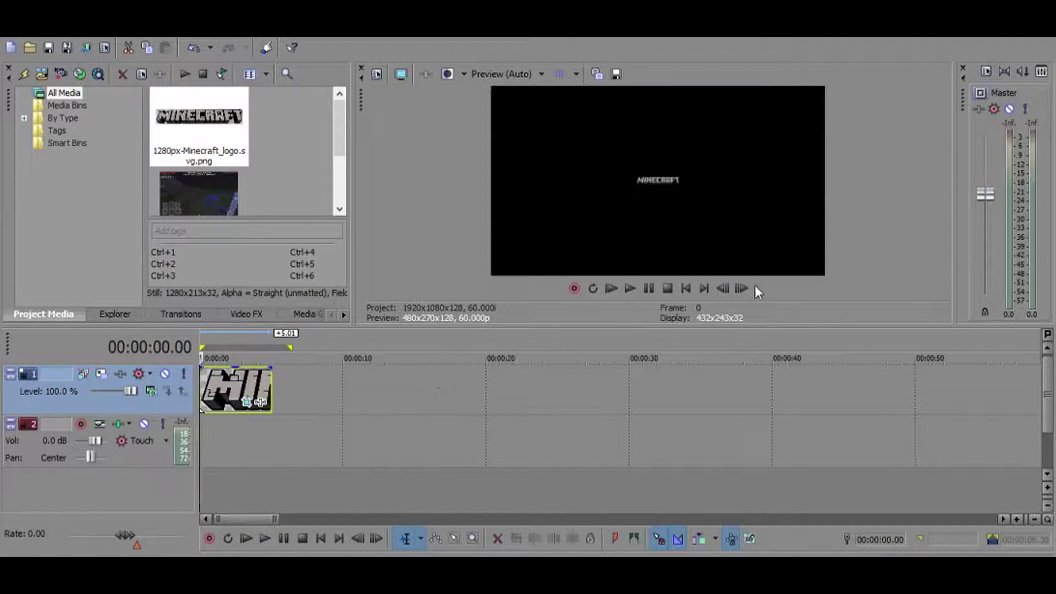
pyautogui.press('space')
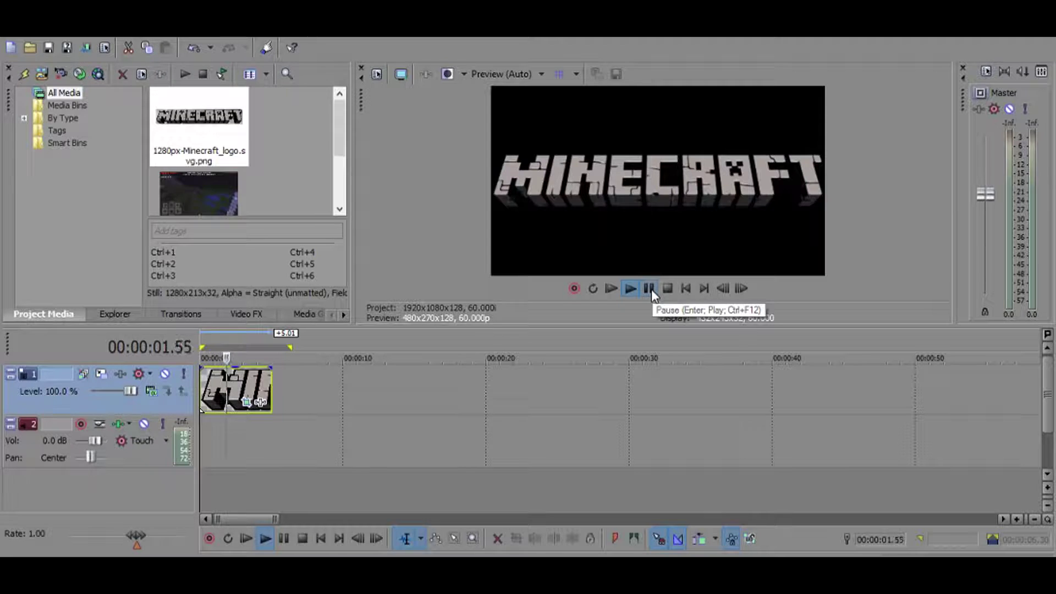
pyautogui.press('space')
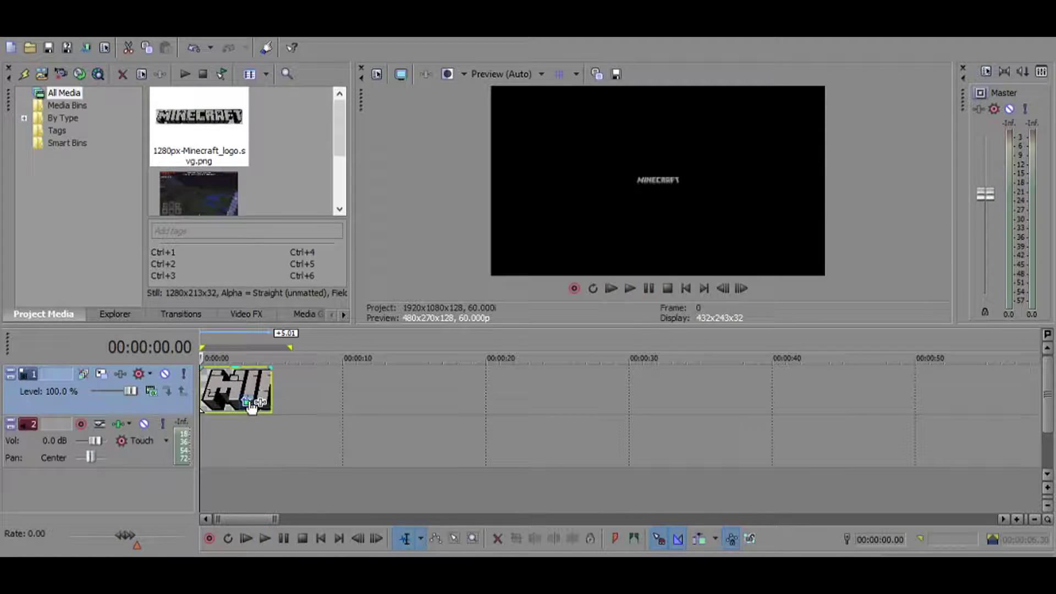
pyautogui.click(247, 403)
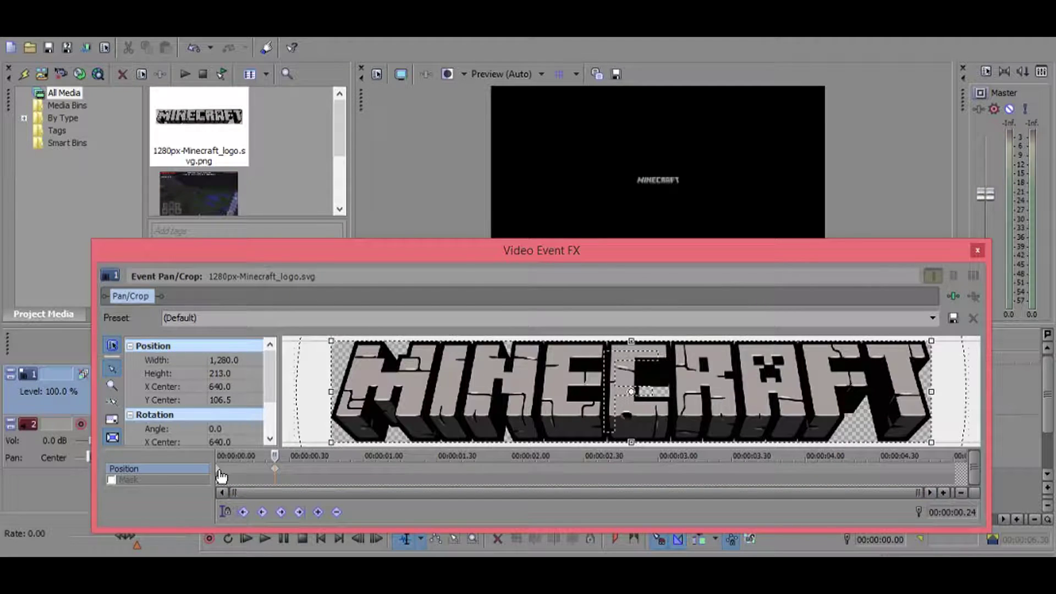
pyautogui.click(221, 474)
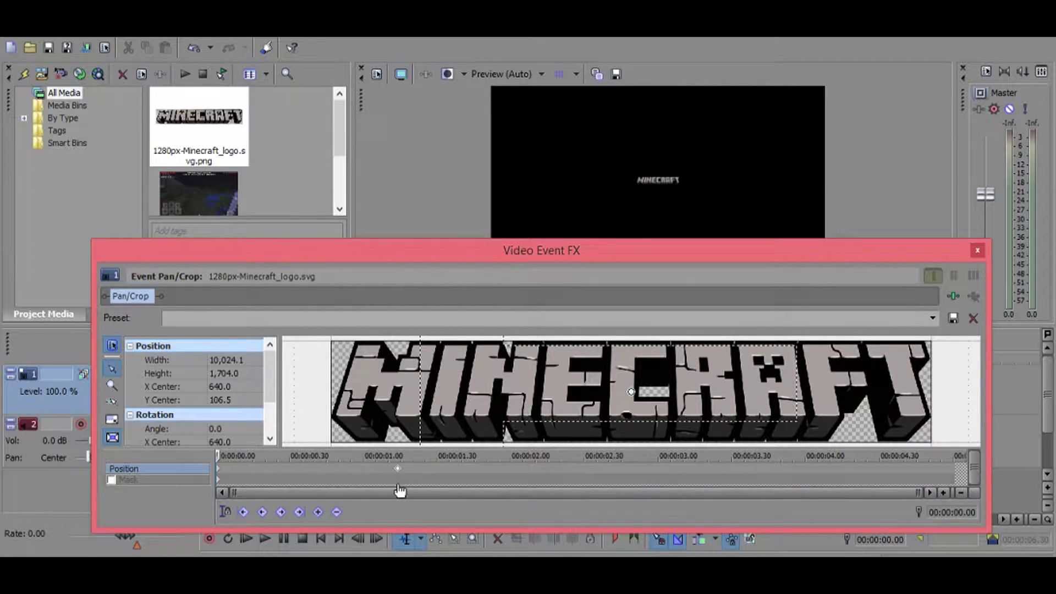
# - Preview the logo zoom intro from the start, undoing a trial change
pyautogui.click(977, 251)
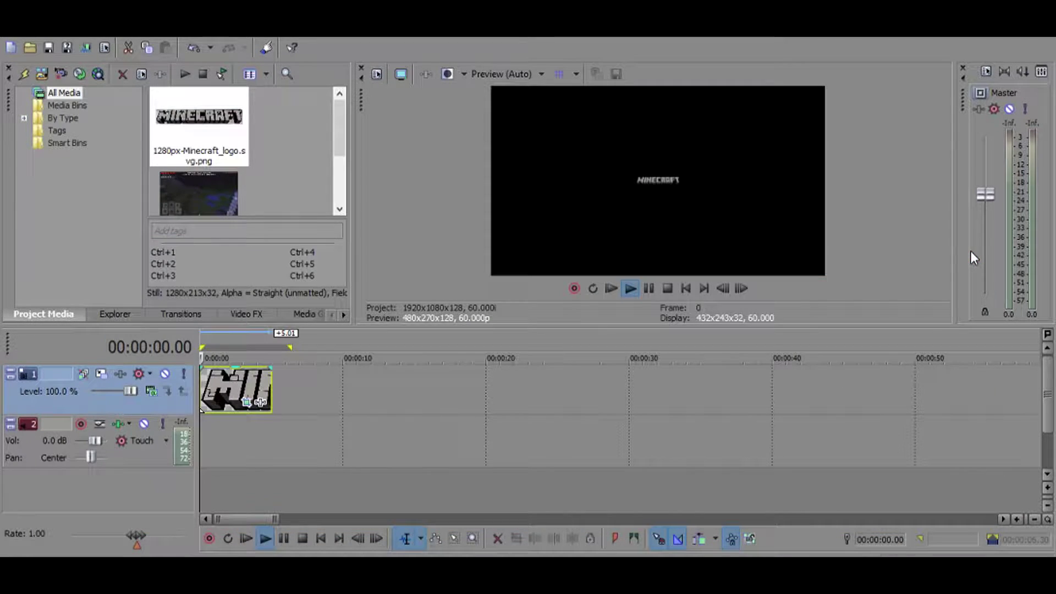
pyautogui.press('space')
pyautogui.click(651, 286)
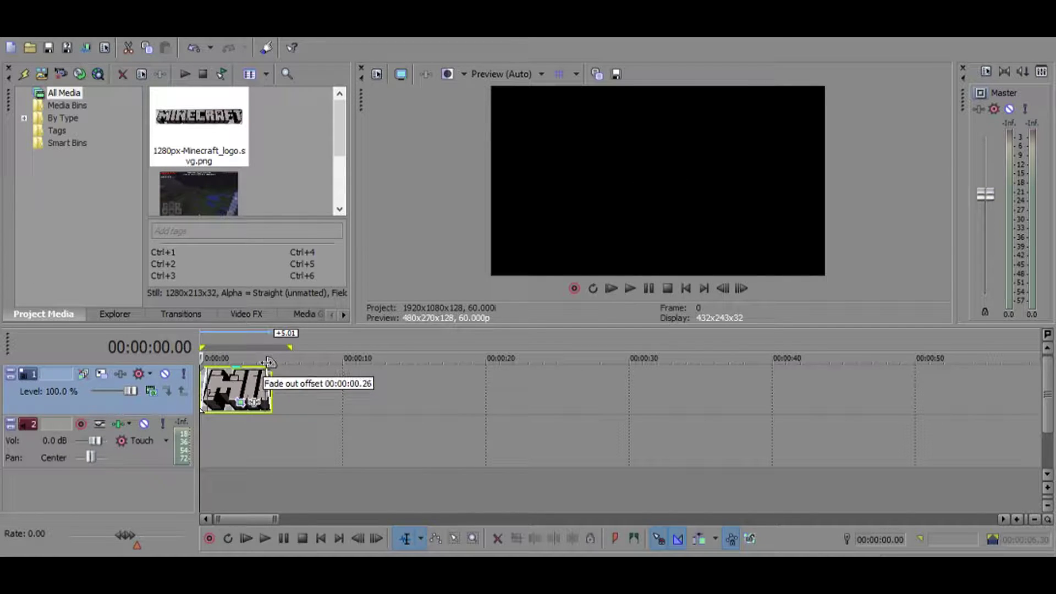
pyautogui.press('space')
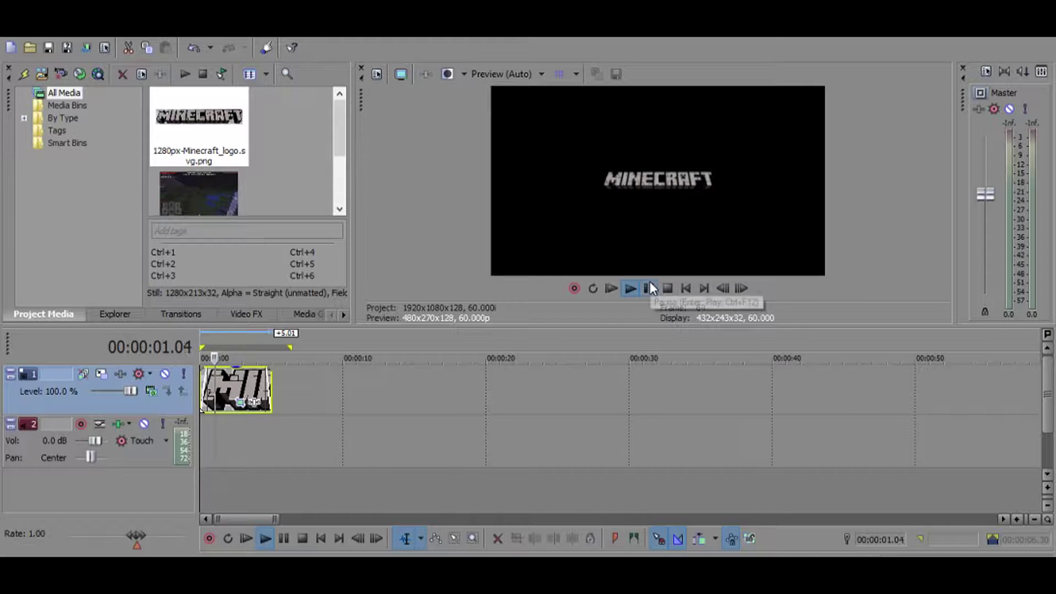
pyautogui.press('space')
pyautogui.hotkey('ctrl', 'z')
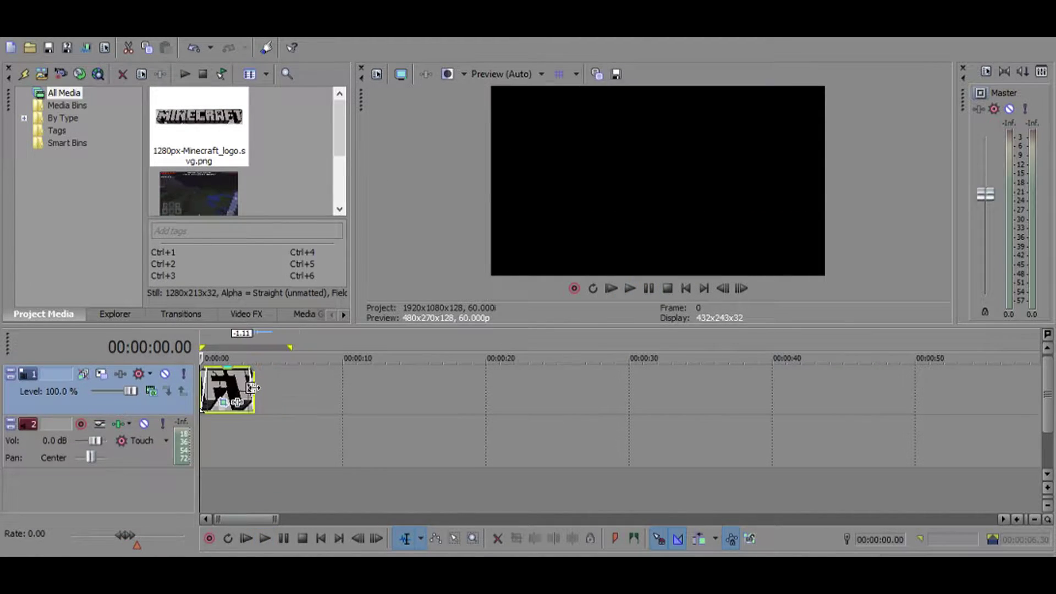
pyautogui.press('space')
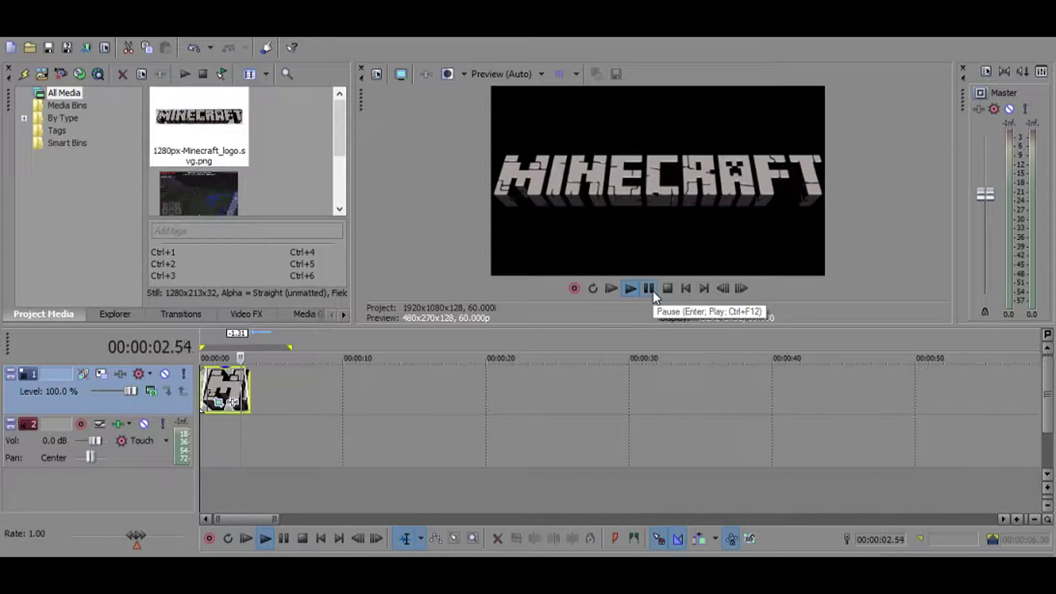
pyautogui.press('space')
# - Give the logo event a fade-out ending near 2 seconds and add the mobizen gameplay clip
pyautogui.moveTo(250, 383); pyautogui.dragTo(230, 374)
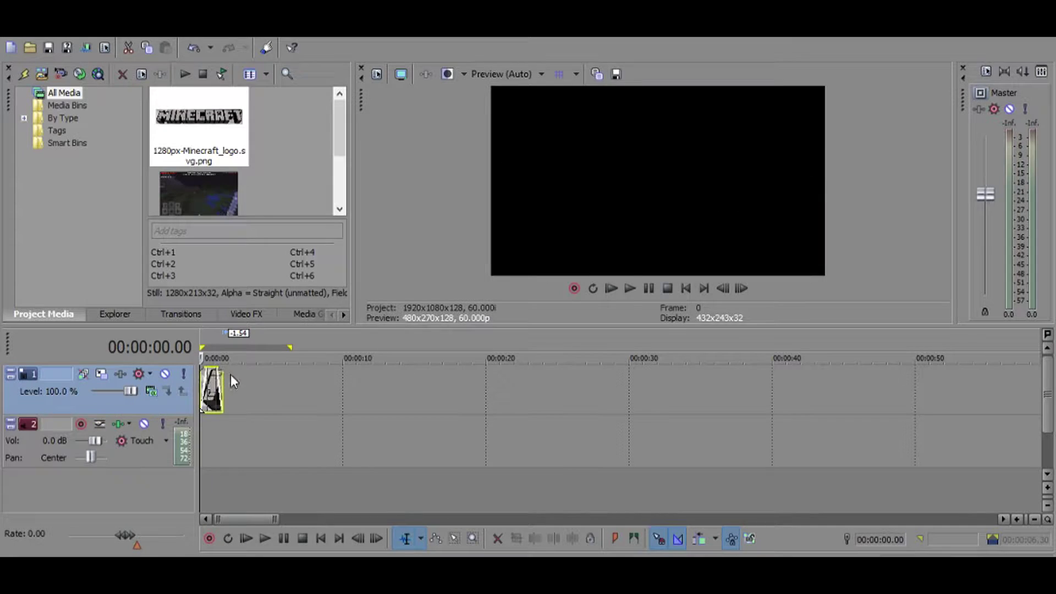
pyautogui.press('space')
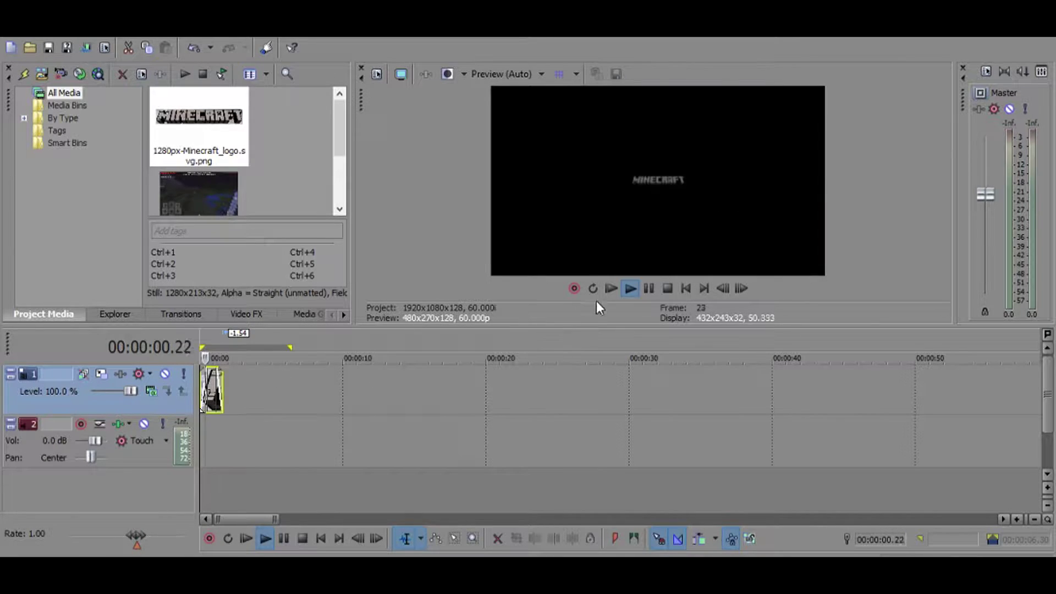
pyautogui.click(646, 292)
pyautogui.moveTo(223, 387); pyautogui.dragTo(229, 387)
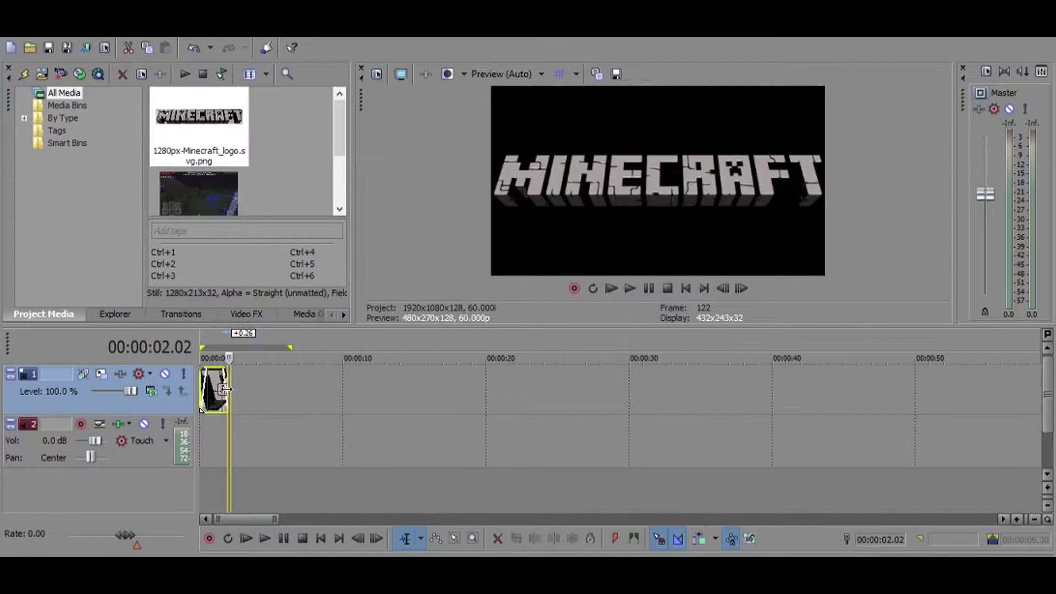
pyautogui.moveTo(219, 183); pyautogui.dragTo(253, 418)
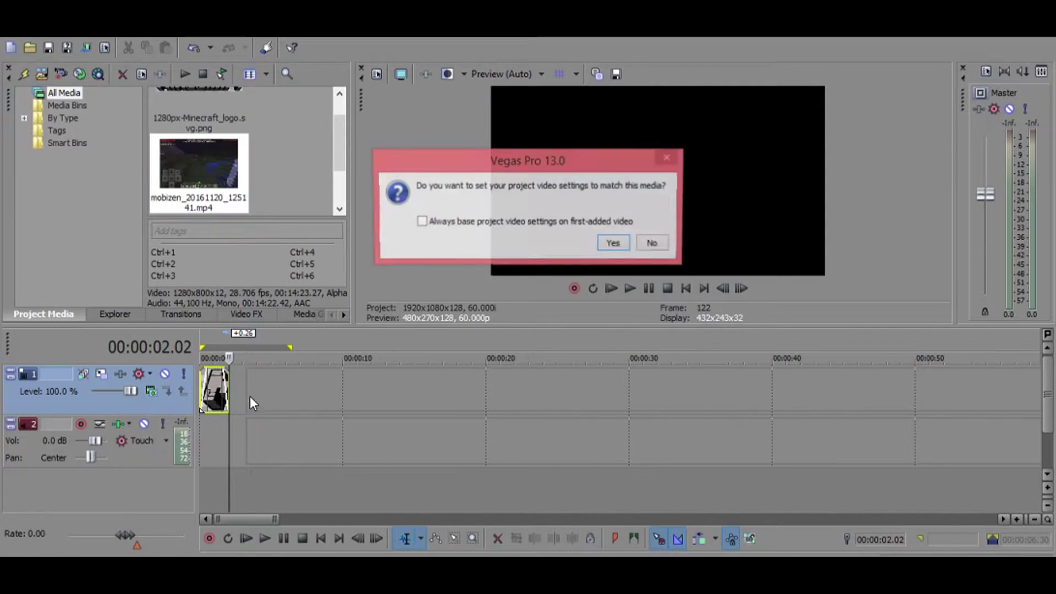
# - Match the project to the 1280x800 gameplay clip, delete its audio, and add a short fade-in
pyautogui.click(615, 244)
pyautogui.click(356, 438)
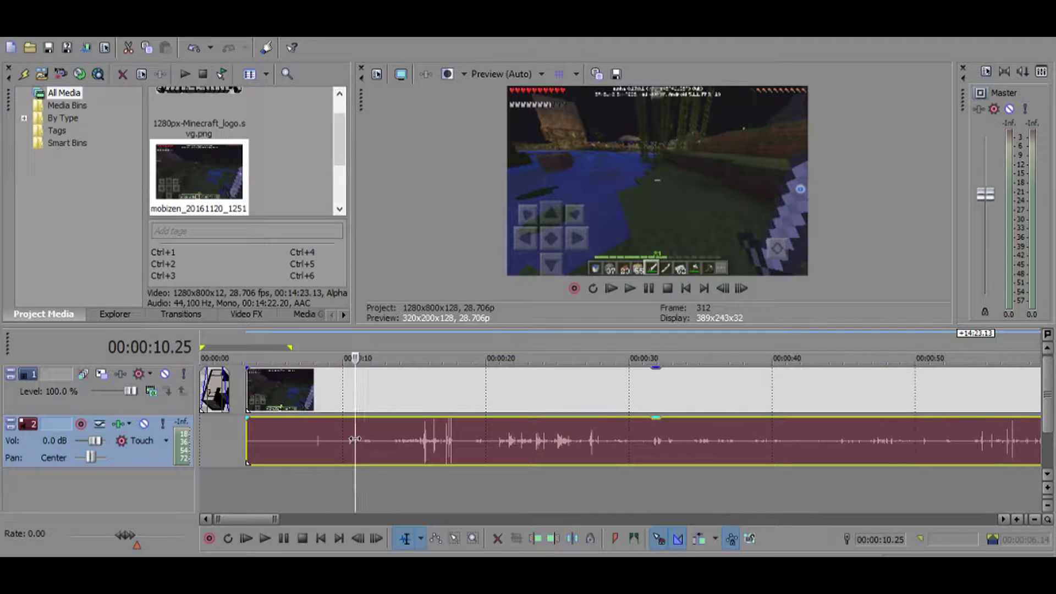
pyautogui.press('Delete')
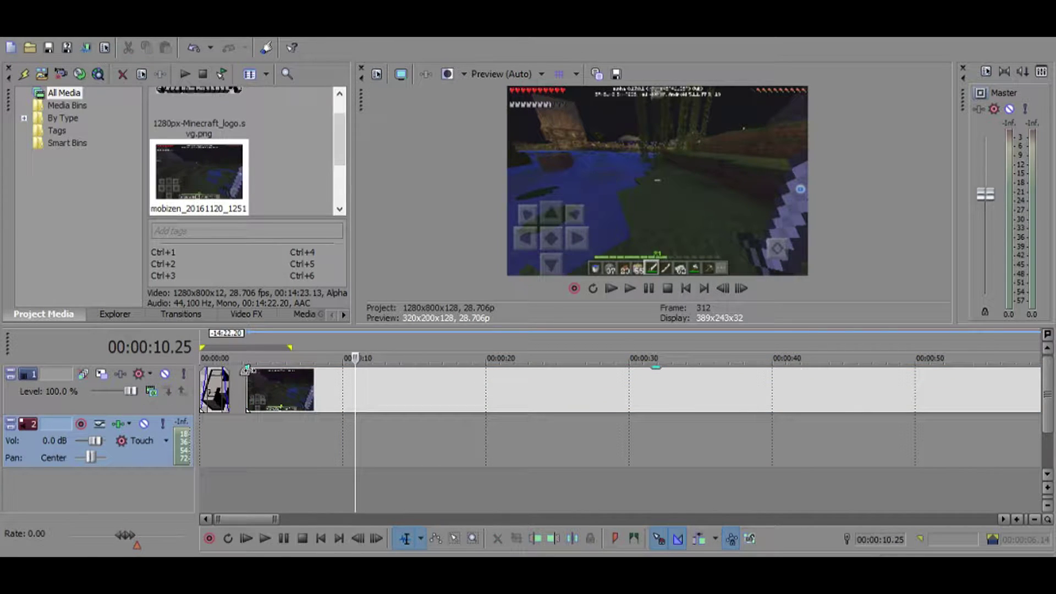
pyautogui.moveTo(248, 369)
pyautogui.mouseDown()
pyautogui.moveTo(254, 382)
pyautogui.moveTo(274, 381)
pyautogui.moveTo(260, 372)
pyautogui.mouseUp()
pyautogui.click(630, 288)
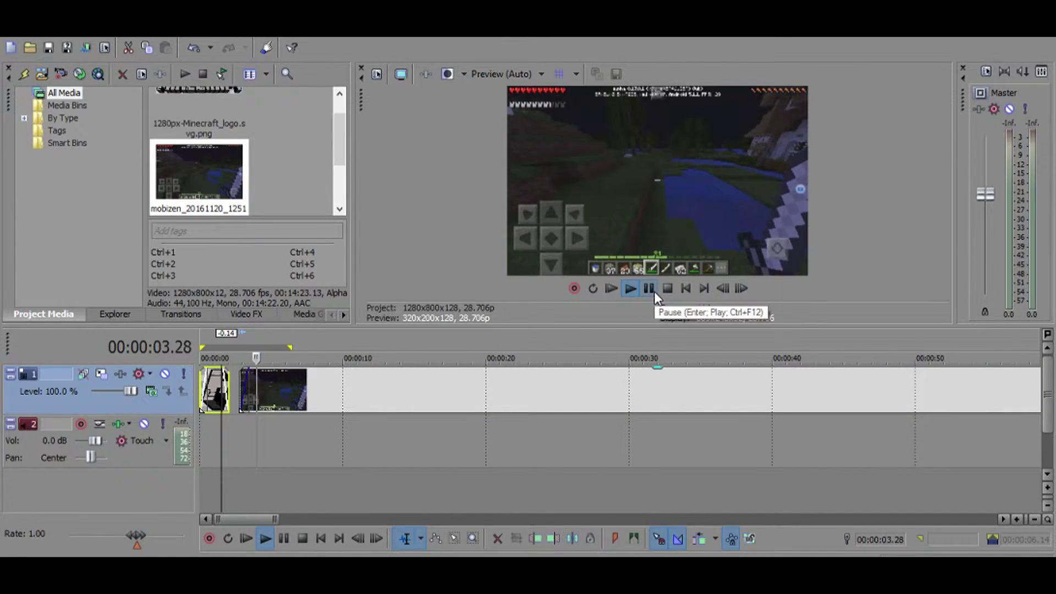
pyautogui.click(653, 290)
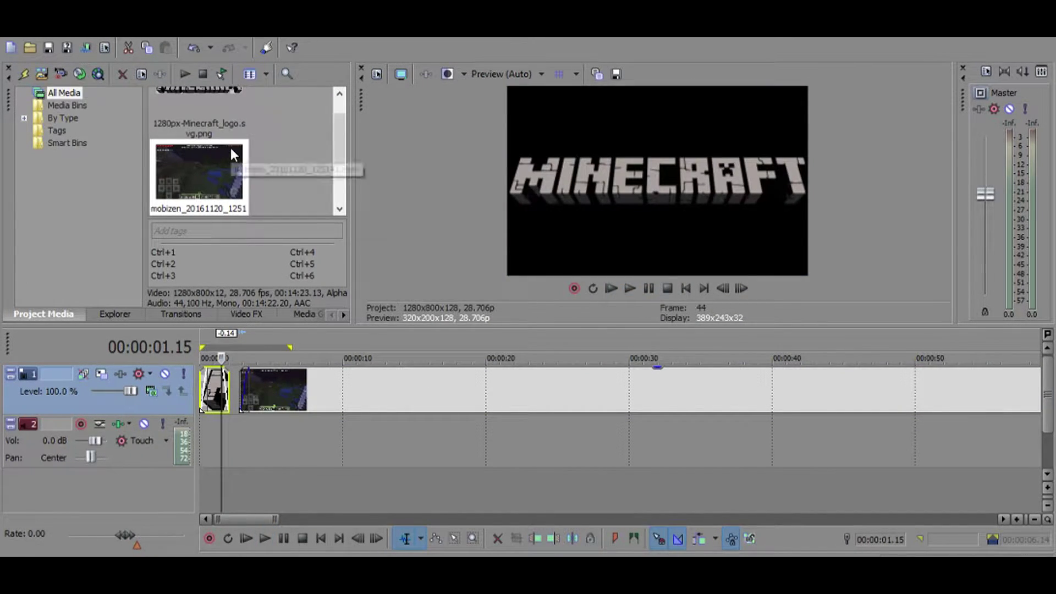
# - Place the Vanoss.wav voiceover on audio track 2 starting at the timeline start
pyautogui.scroll(1, 230, 145)
pyautogui.scroll(-2, 230, 146)
pyautogui.click(204, 188)
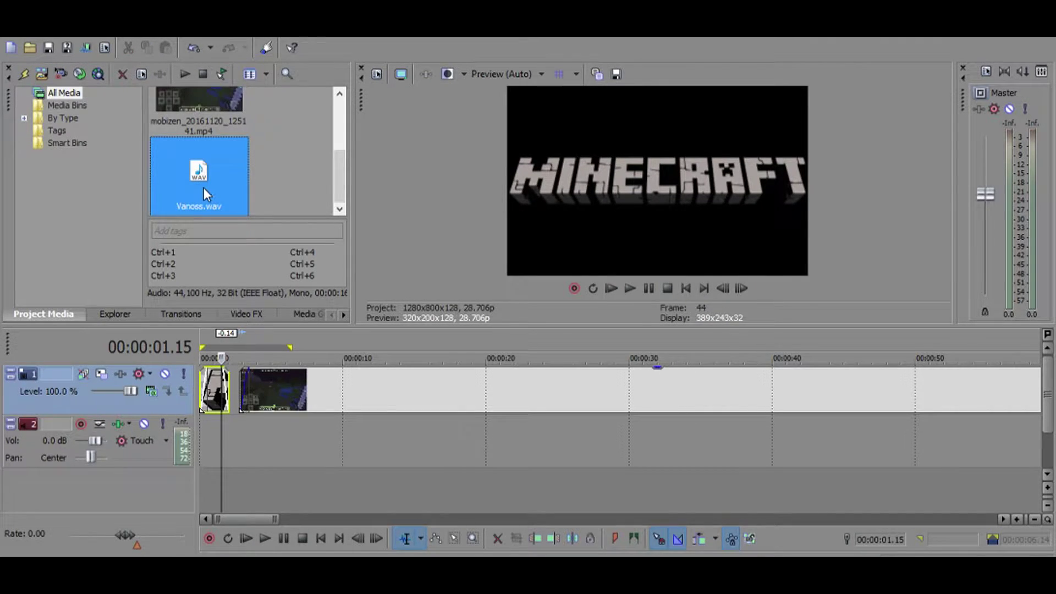
pyautogui.moveTo(205, 192); pyautogui.dragTo(215, 445)
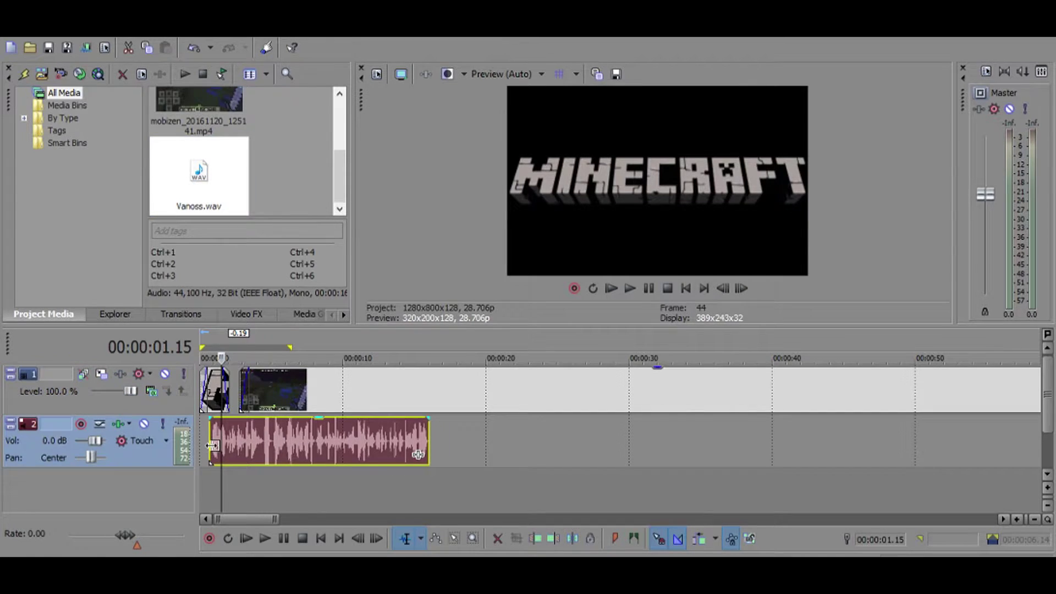
pyautogui.scroll(5, 220, 446)
pyautogui.scroll(3, 365, 461)
pyautogui.scroll(-2, 366, 461)
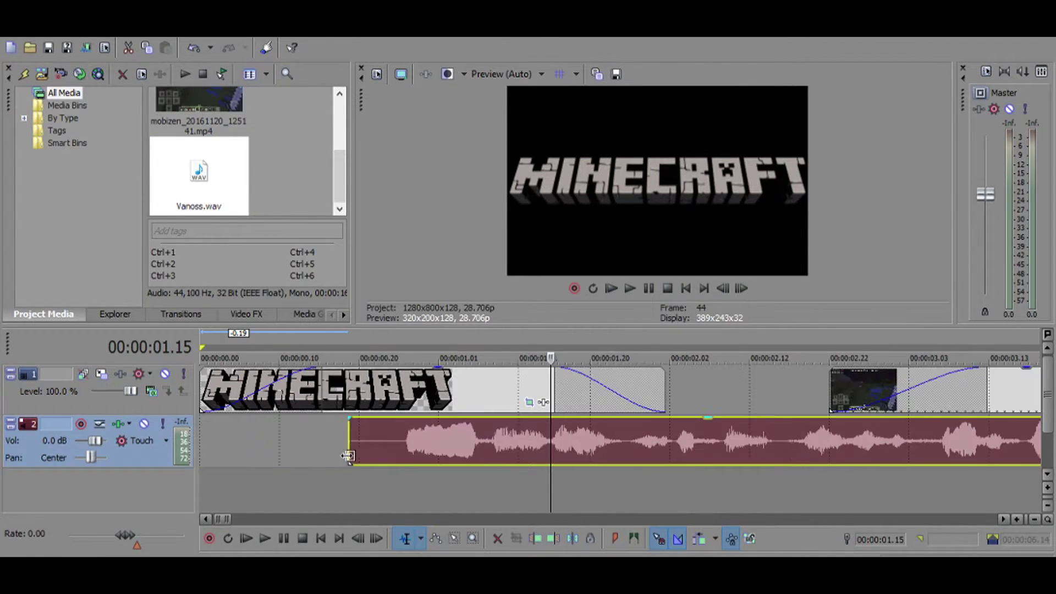
pyautogui.moveTo(352, 454); pyautogui.dragTo(150, 424)
pyautogui.scroll(-10, 237, 443)
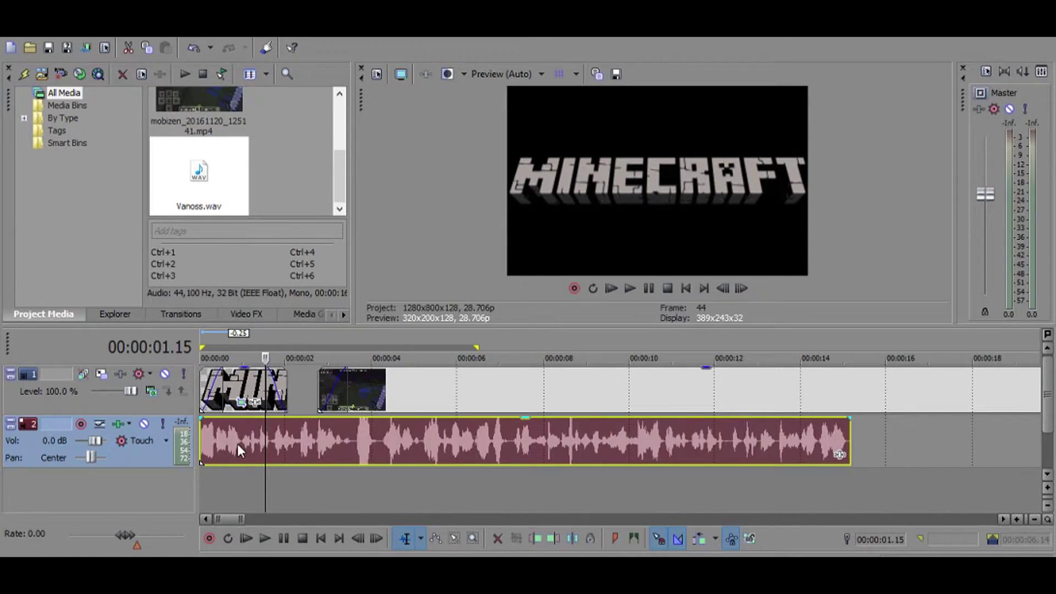
pyautogui.click(206, 446)
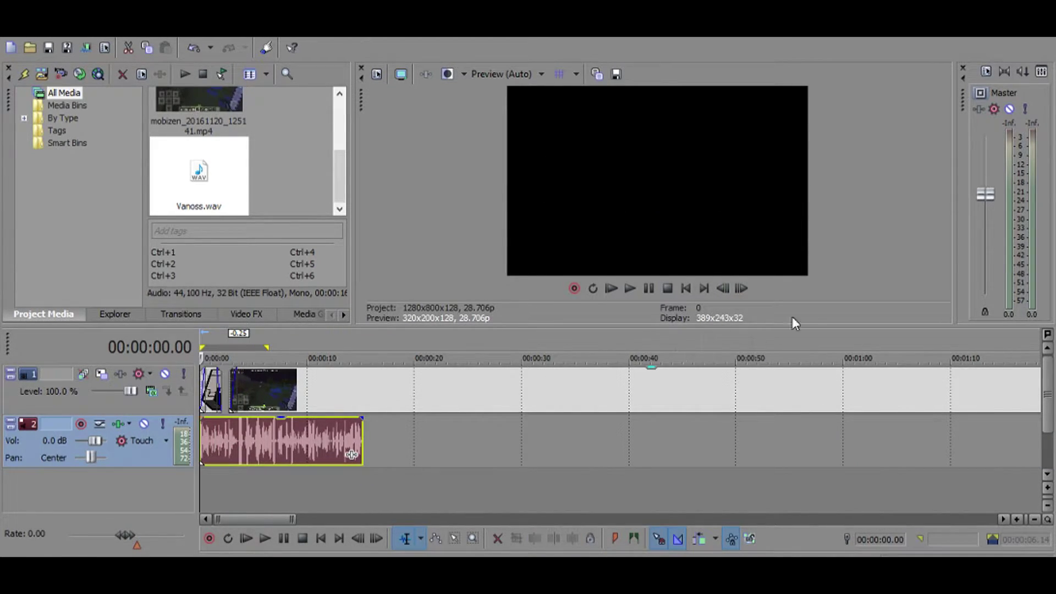
pyautogui.click(632, 288)
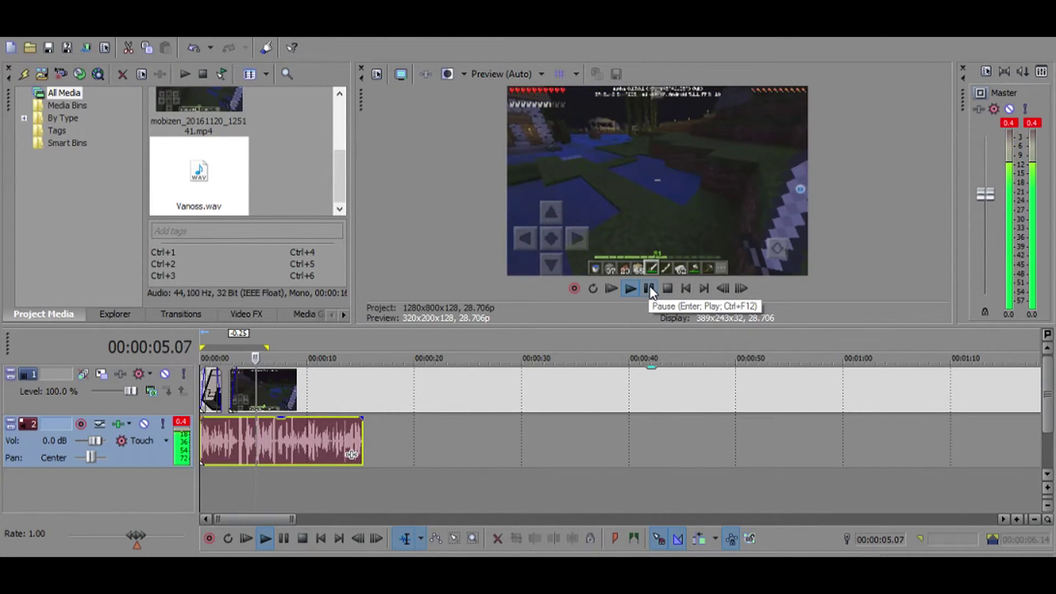
pyautogui.click(650, 289)
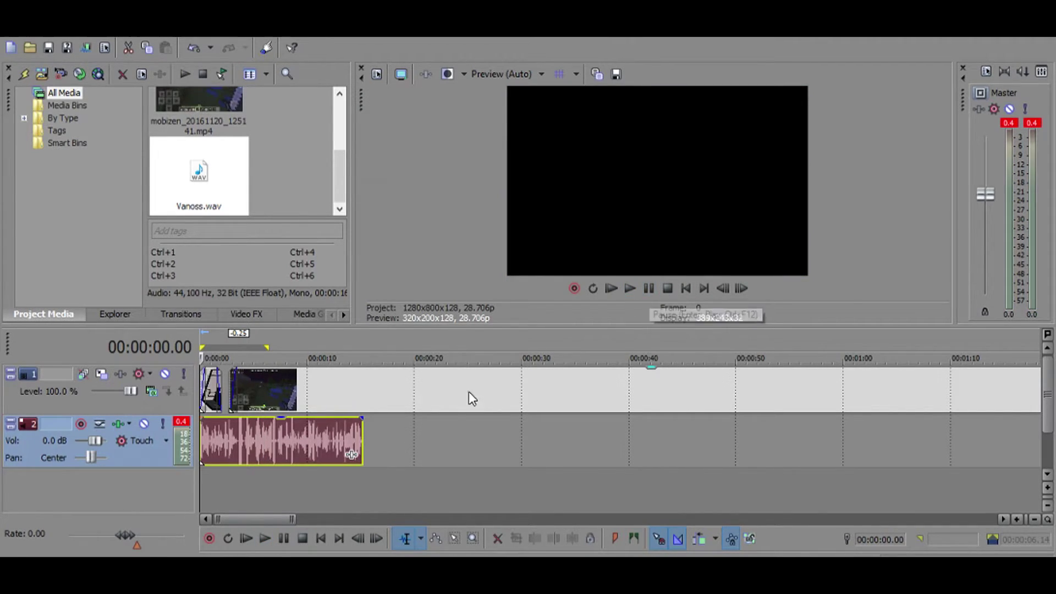